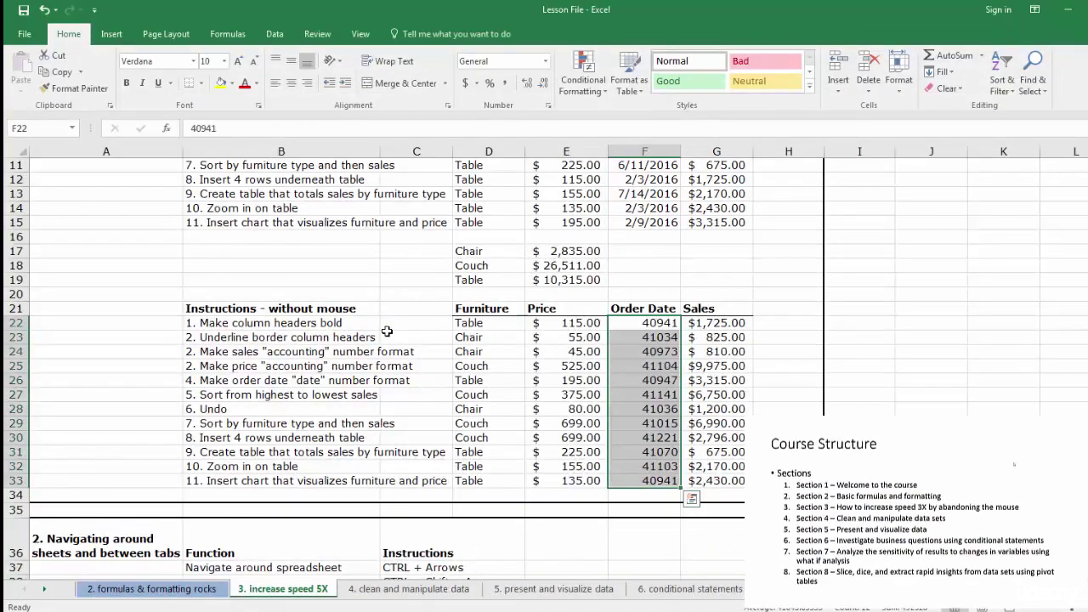
Apply the Short Date number format to the order dates in F22:F33.
key("alt+h")
key("n")
key("Down")
key("Down")
key("Down")
key("Down")
key("Return")
Sort the furniture table in D22:G33 by Sales from largest to smallest, and undo the sort.
key("Left")
key("ctrl+shift+Down")
key("Left")
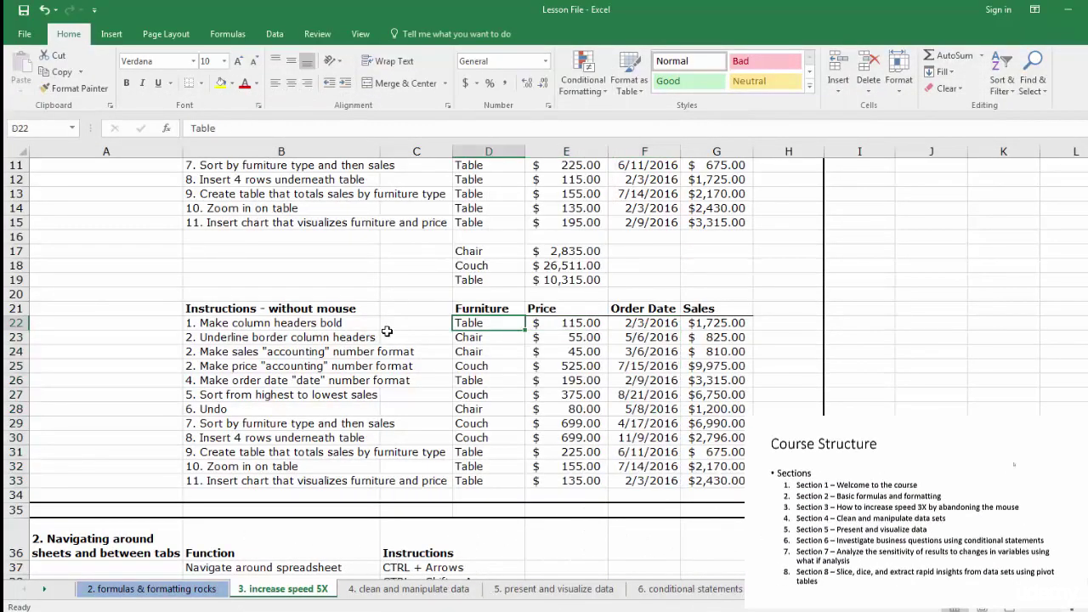
key("alt+a")
key("s")
key("s")
key("Tab")
key("Tab")
key("Tab")
key("Tab")
key("Tab")
key("Tab")
key("Tab")
key("alt+Down")
key("Down")
key("Down")
key("Down")
key("Down")
key("Tab")
key("Tab")
key("alt+Down")
key("Down")
key("Return")
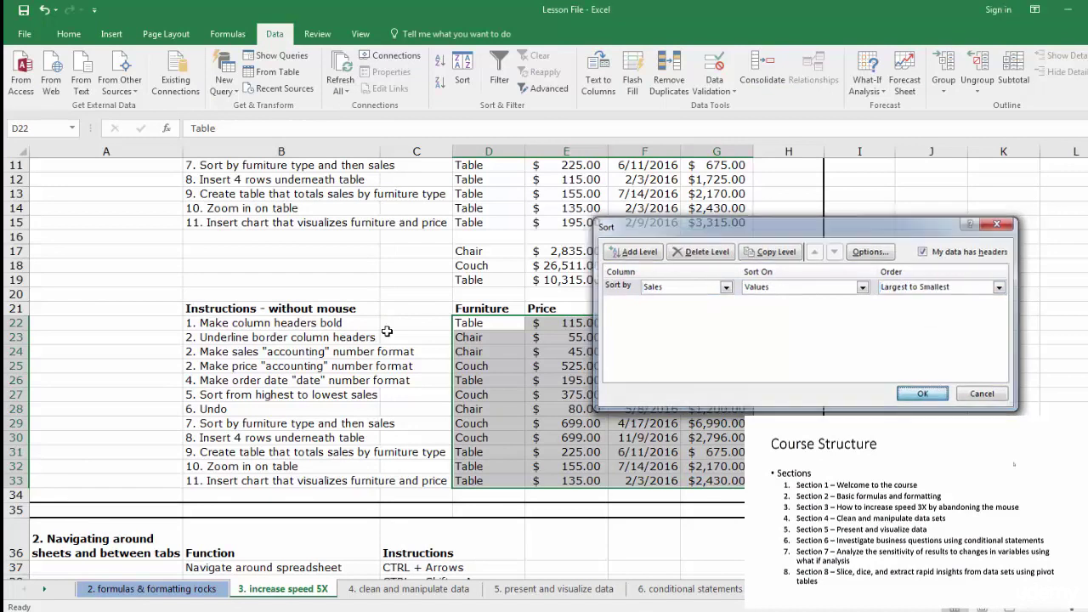
key("Return")
key("ctrl+z")
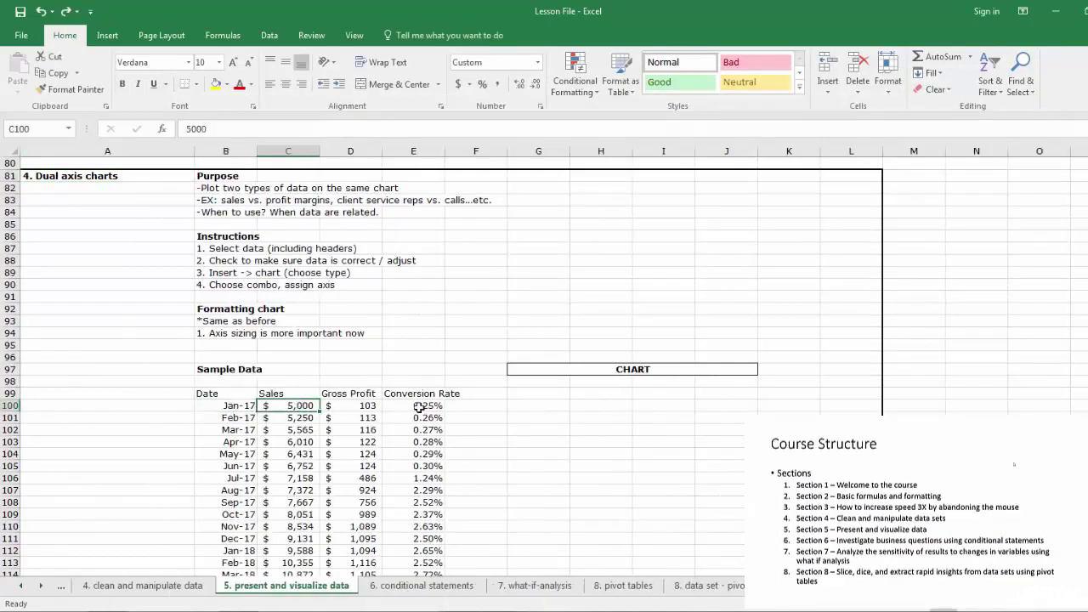
Insert a Clustered Column - Line combo chart from the sample data B99:E114, with Conversion Rate on the secondary axis.
left_click(430, 408)
scroll(294, 382, "down", 1)
left_click_drag(212, 368, 430, 550)
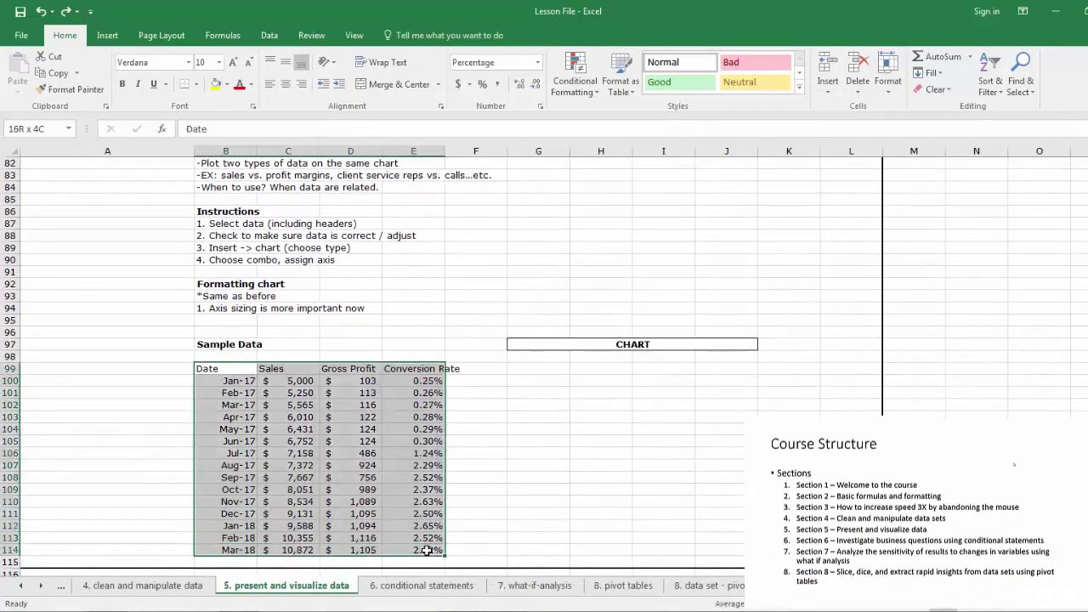
left_click(107, 34)
left_click(439, 76)
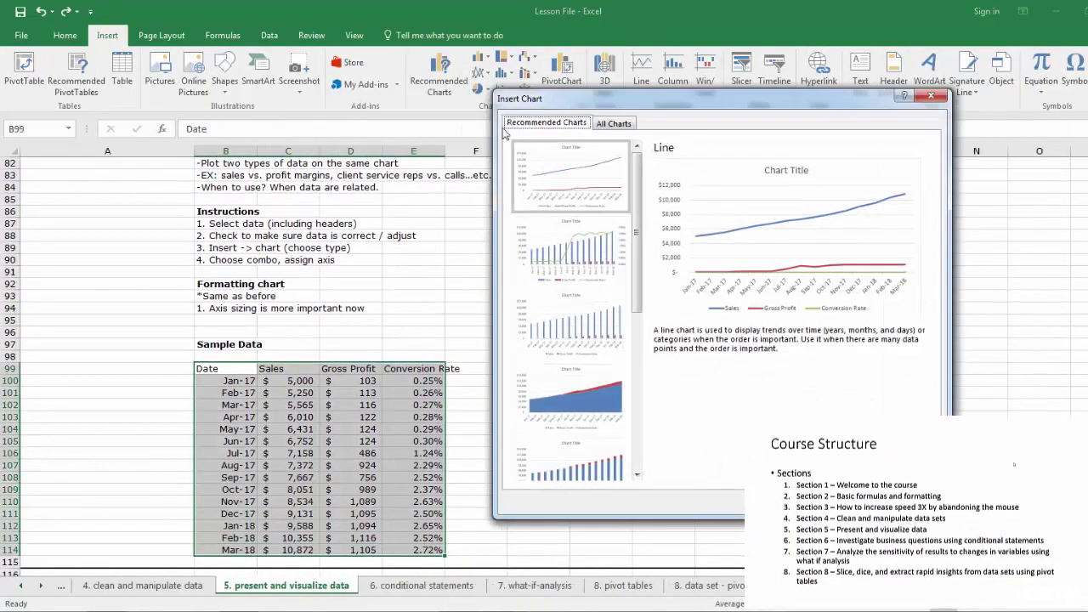
left_click(609, 124)
left_click(550, 438)
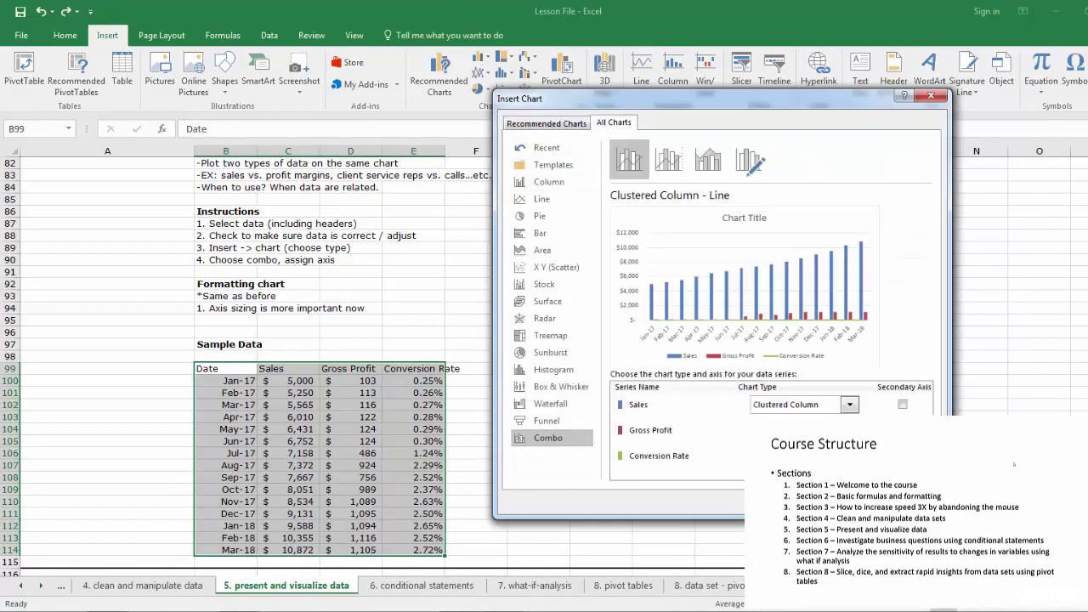
left_click(902, 455)
left_click(828, 501)
Reposition and slightly enlarge the combo chart, and enter "Financial Performance vs. Convers" as its title.
left_click_drag(699, 249, 627, 236)
left_click_drag(866, 508, 885, 518)
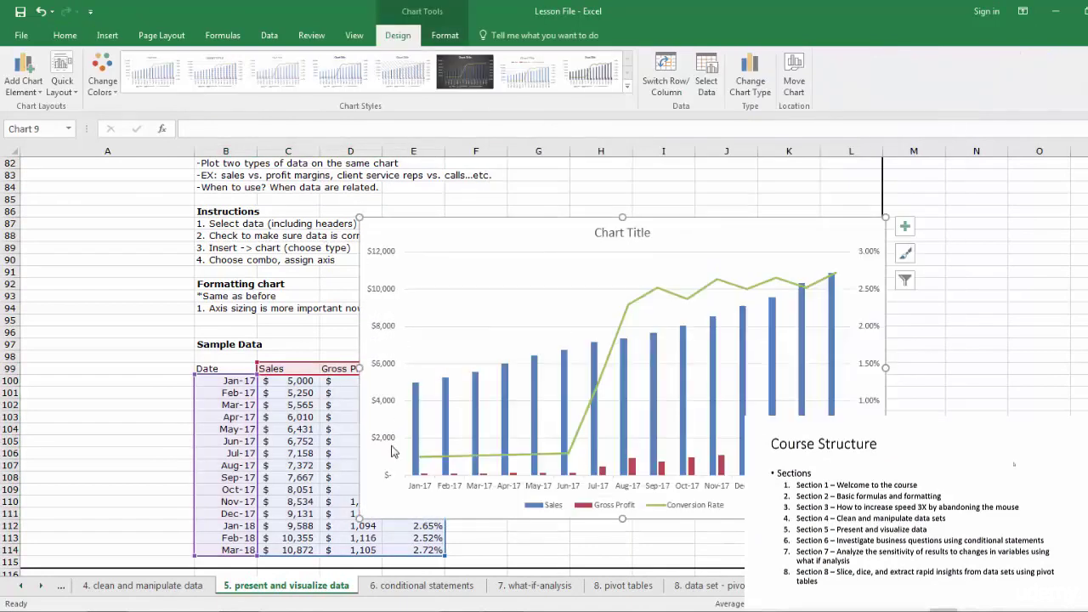
triple_click(638, 228)
type("Financial Performance vs. Convers")
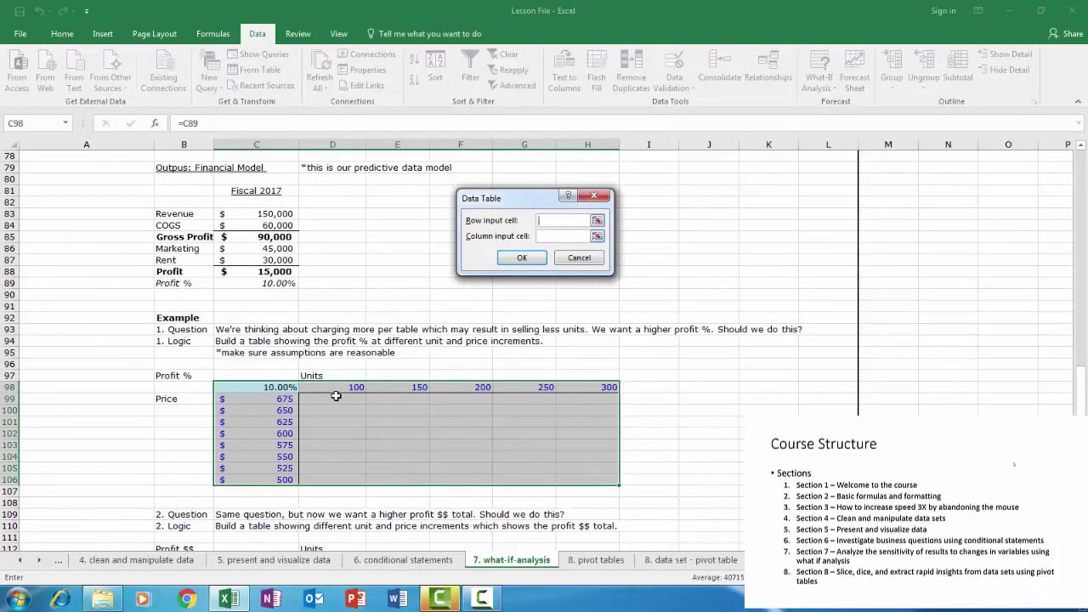
Set the data table's row input cell to the Units Sold value in C71.
left_click(598, 220)
scroll(361, 261, "up", 3)
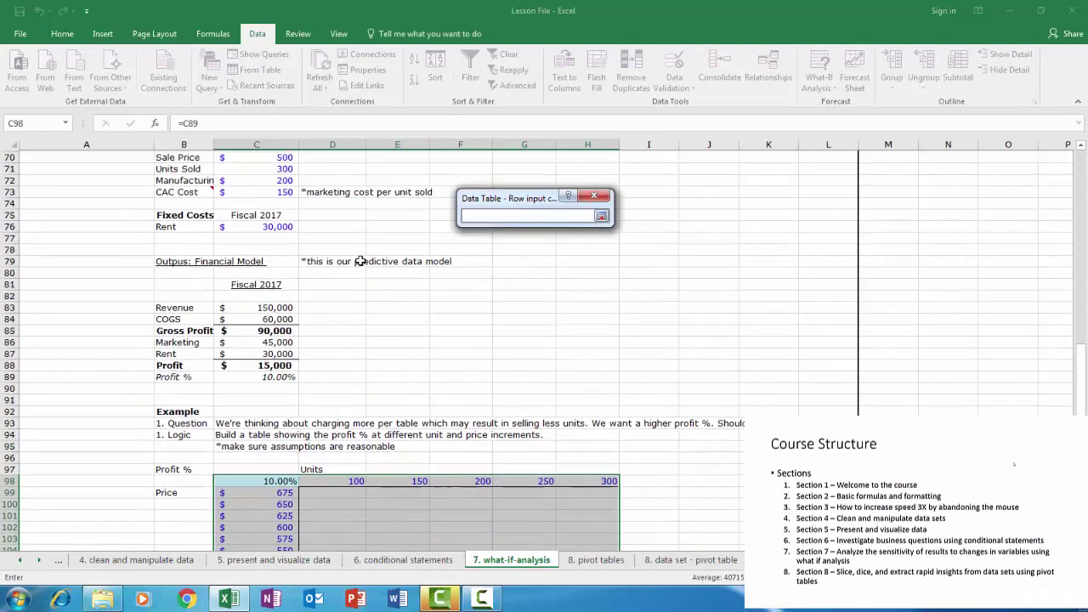
scroll(361, 260, "up", 1)
left_click(252, 213)
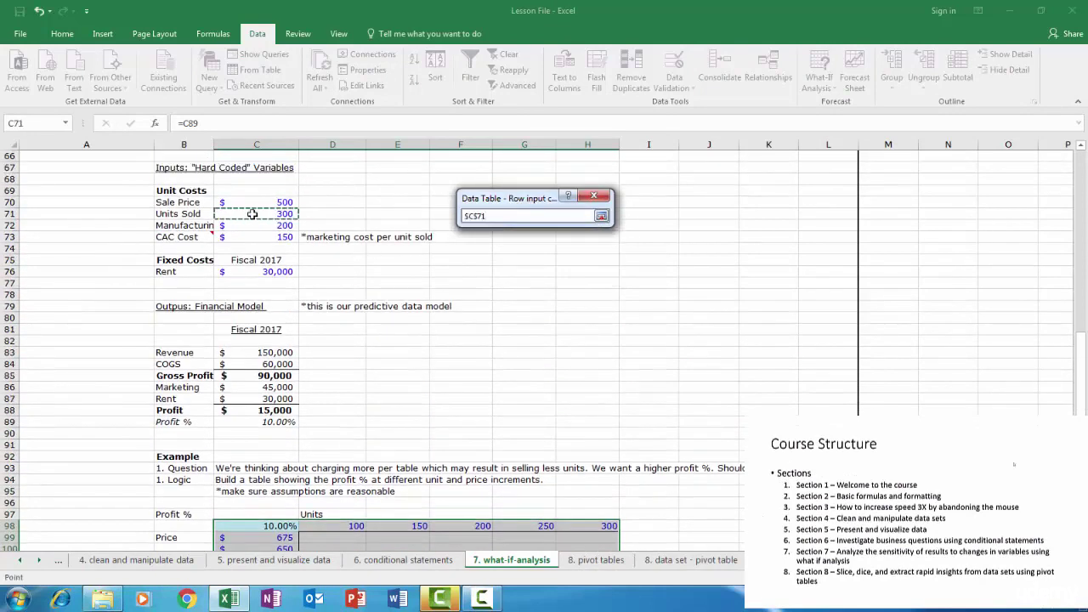
left_click(600, 216)
Set the column input cell to the Sale Price in C70 and generate the profit % data table.
left_click(598, 234)
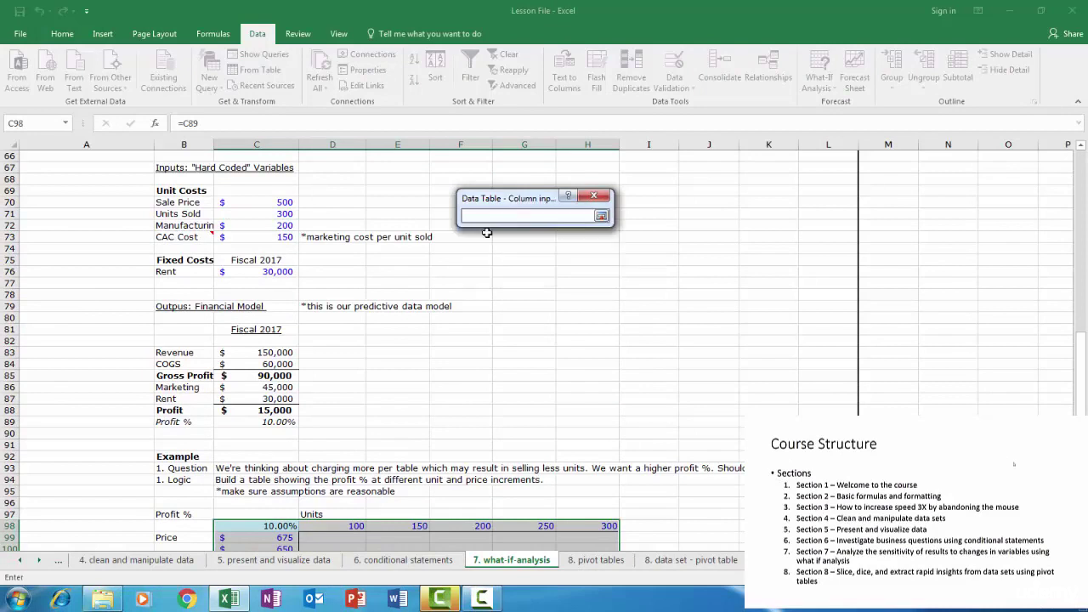
left_click(281, 201)
left_click(601, 216)
left_click(524, 257)
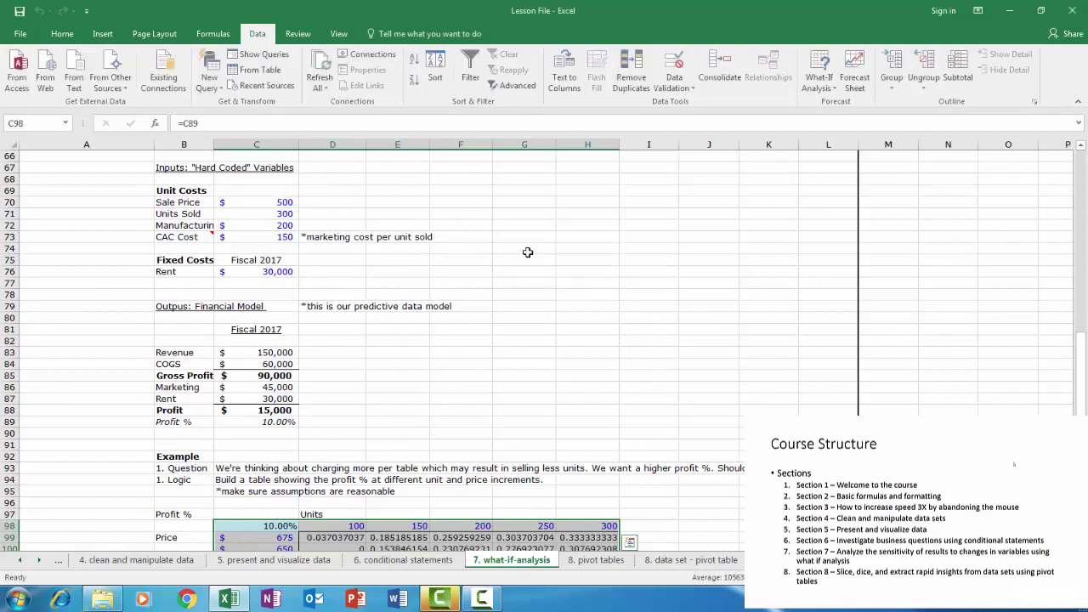
scroll(526, 253, "down", 4)
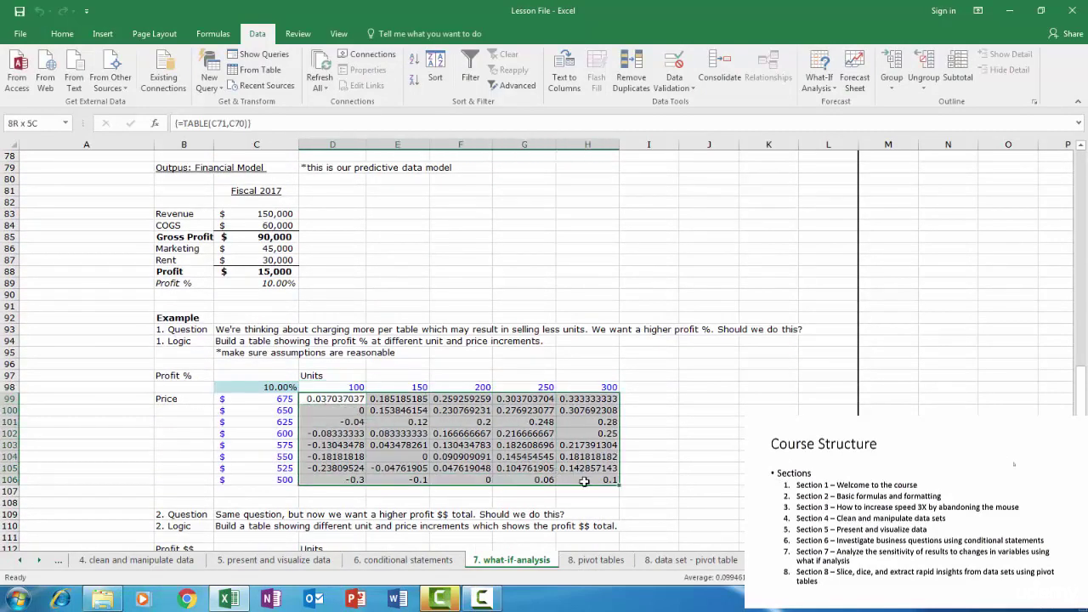